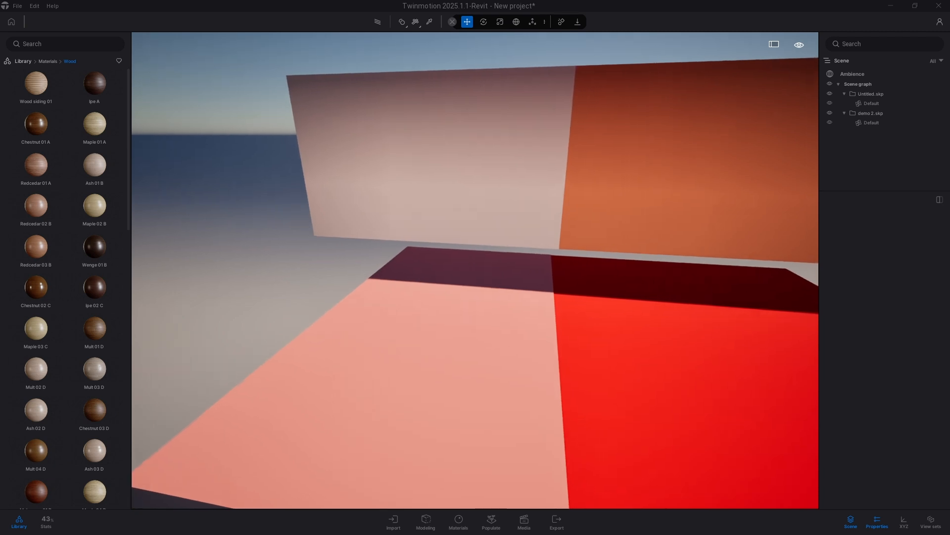
Step: Apply the Maple 02 B wood material to the pink floor section
{"action": "key", "text": "a"}
{"action": "key", "text": "d"}
{"action": "key", "text": "s"}
{"action": "key", "text": "a"}
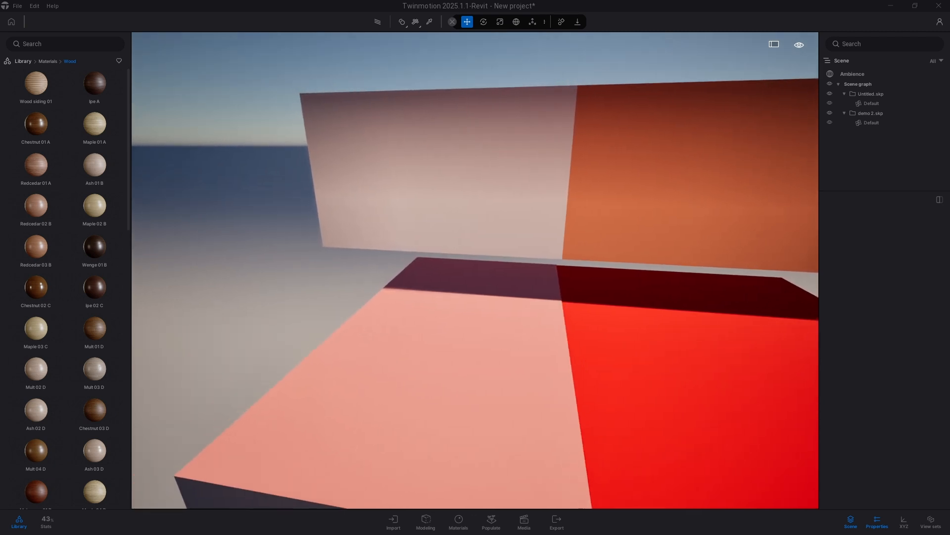
{"action": "right_click_drag", "start_coordinate": [475, 270], "coordinate": [479, 389]}
{"action": "key", "text": "w"}
{"action": "key", "text": "a"}
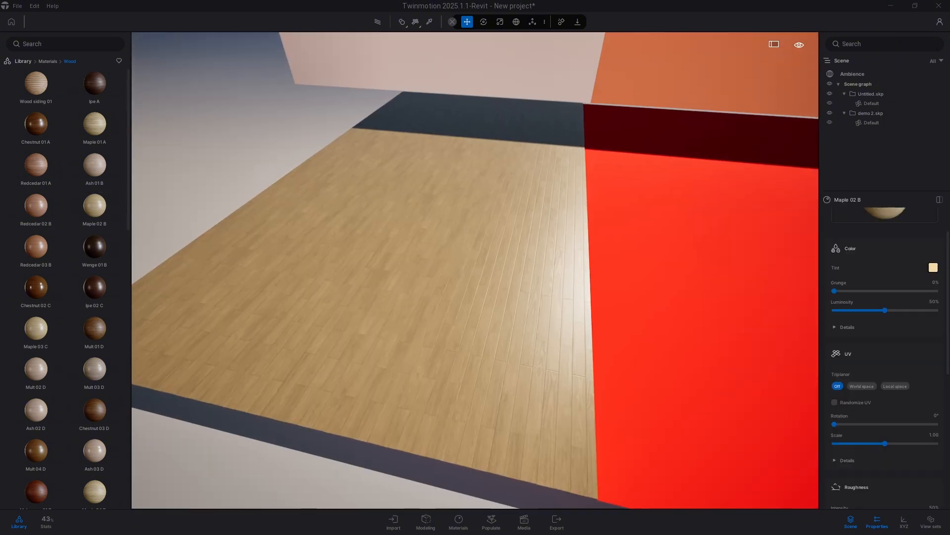
{"action": "right_click_drag", "start_coordinate": [475, 270], "coordinate": [470, 257]}
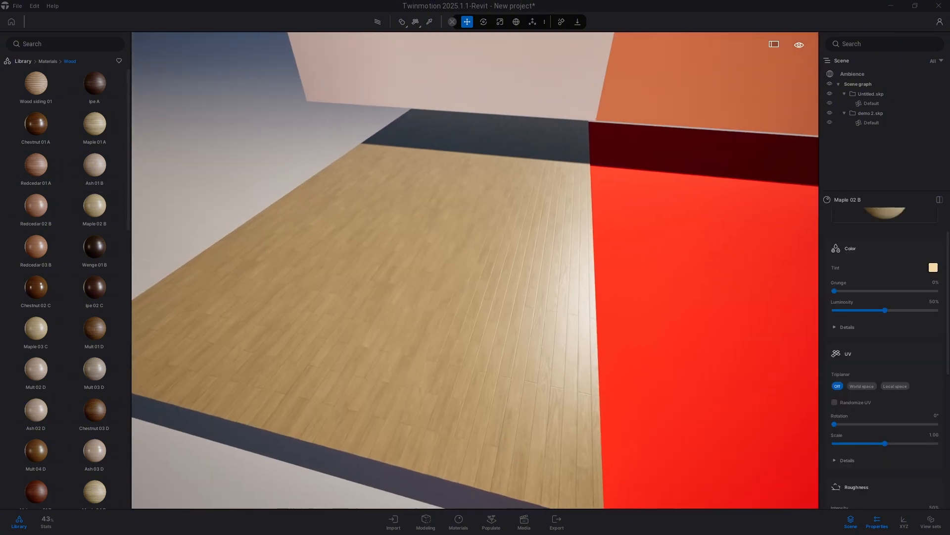
{"action": "key", "text": "w"}
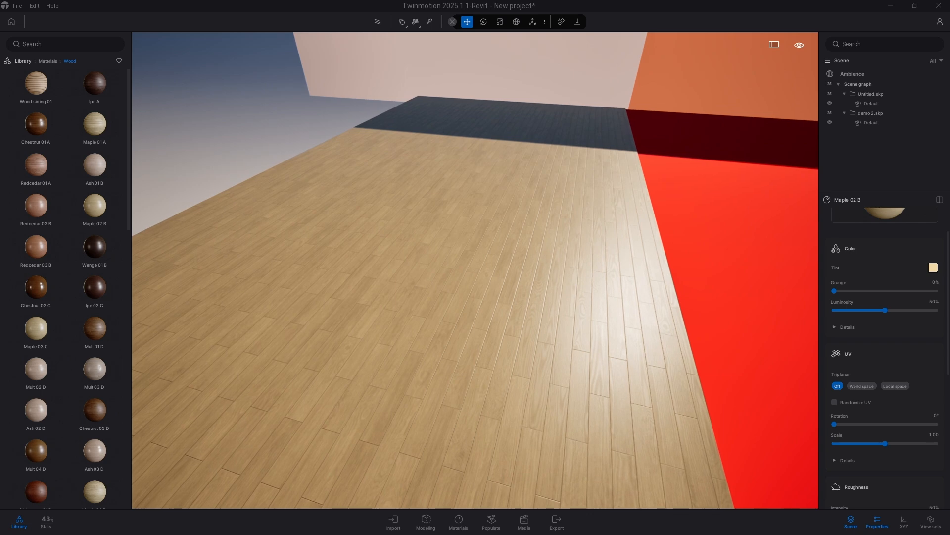
{"action": "scroll", "coordinate": [475, 270], "scroll_direction": "down", "scroll_amount": 2}
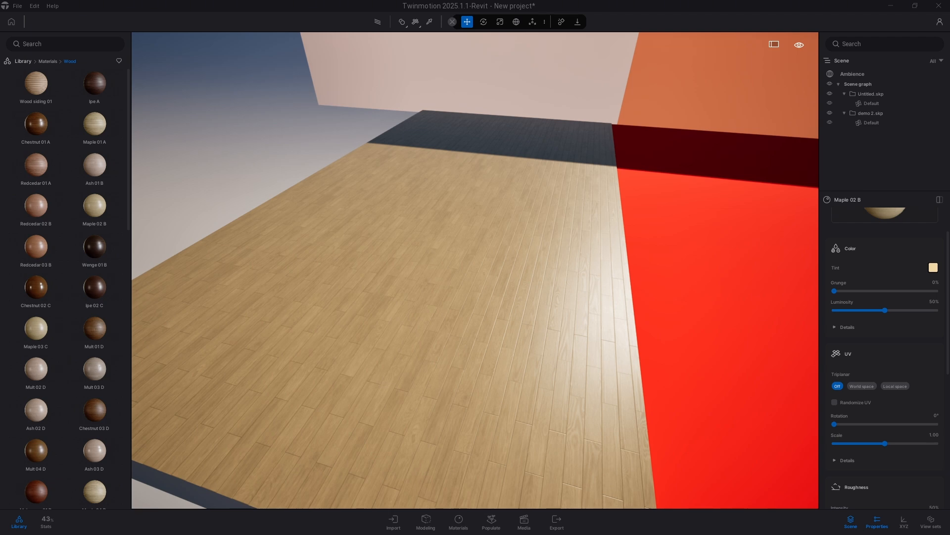
{"action": "scroll", "coordinate": [475, 271], "scroll_direction": "up", "scroll_amount": 2}
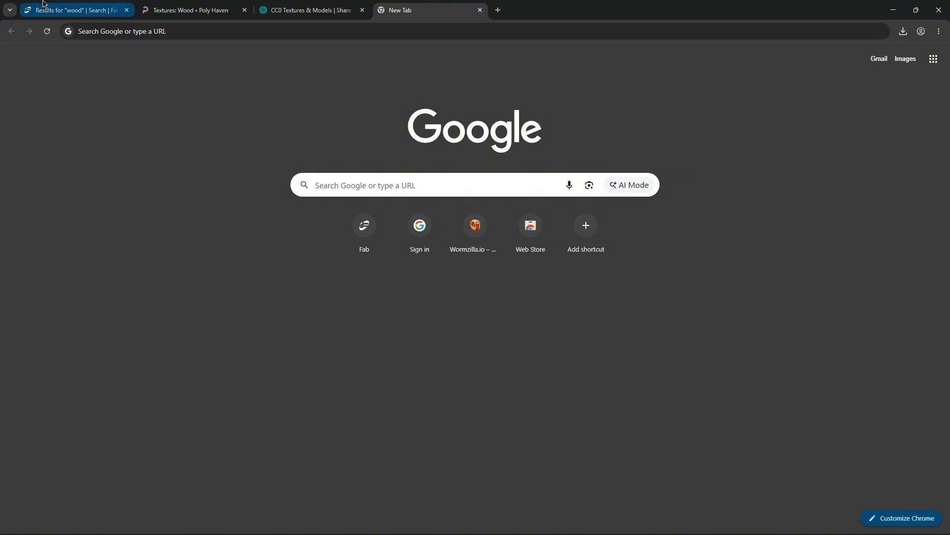
Step: Switch to the browser and open the sharetextures Textures section filtered to wood
{"action": "left_click", "coordinate": [91, 14]}
{"action": "left_click", "coordinate": [183, 11]}
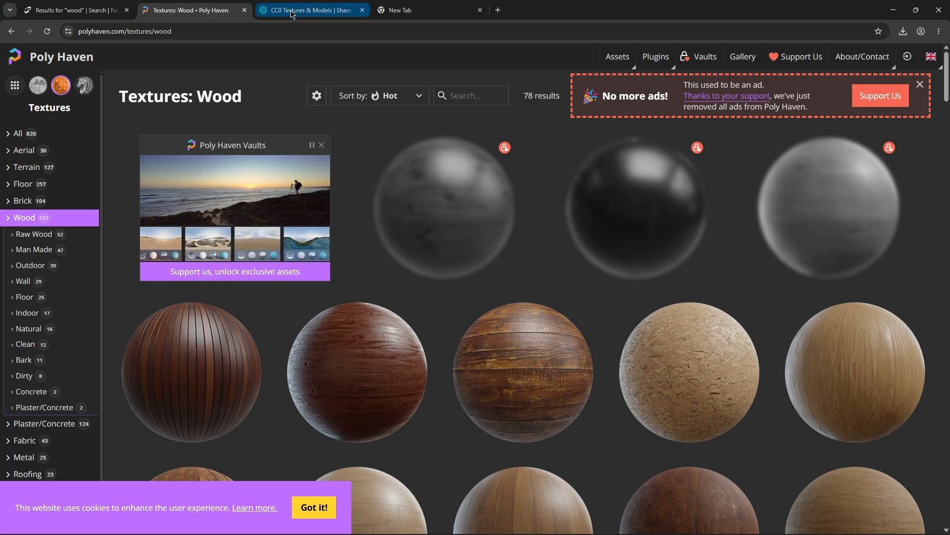
{"action": "left_click", "coordinate": [307, 10]}
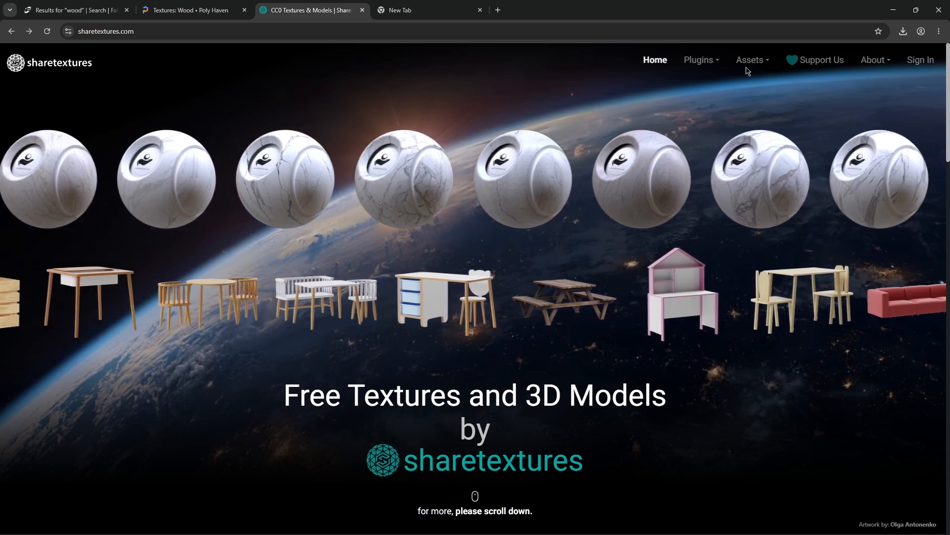
{"action": "left_click", "coordinate": [750, 60]}
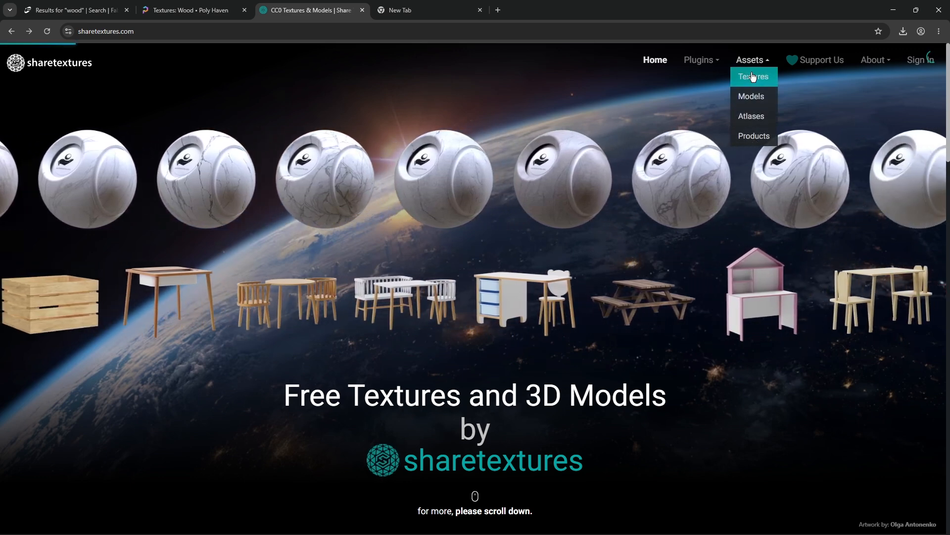
{"action": "left_click", "coordinate": [753, 77]}
{"action": "left_click", "coordinate": [64, 337]}
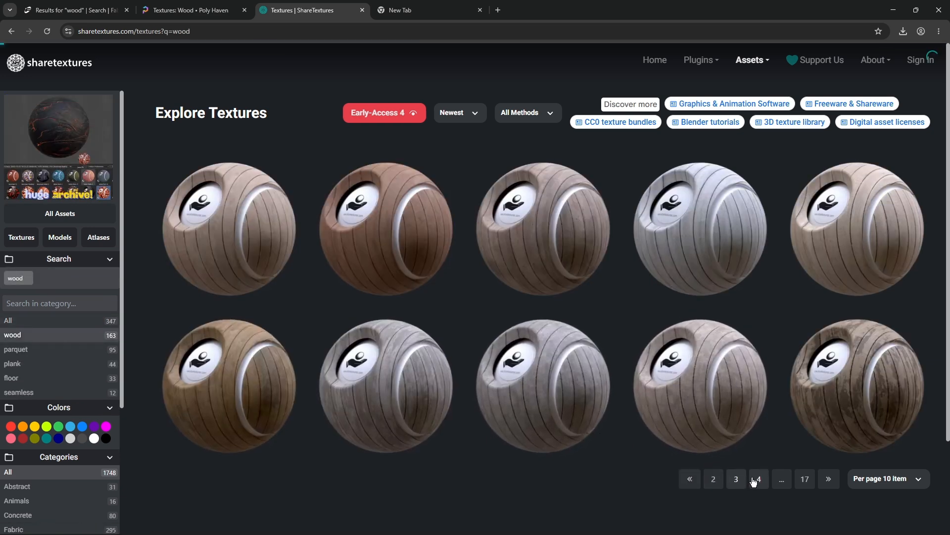
Step: Go to page 4 of the wood results and open the Wood Parquet 134 texture
{"action": "left_click", "coordinate": [755, 478]}
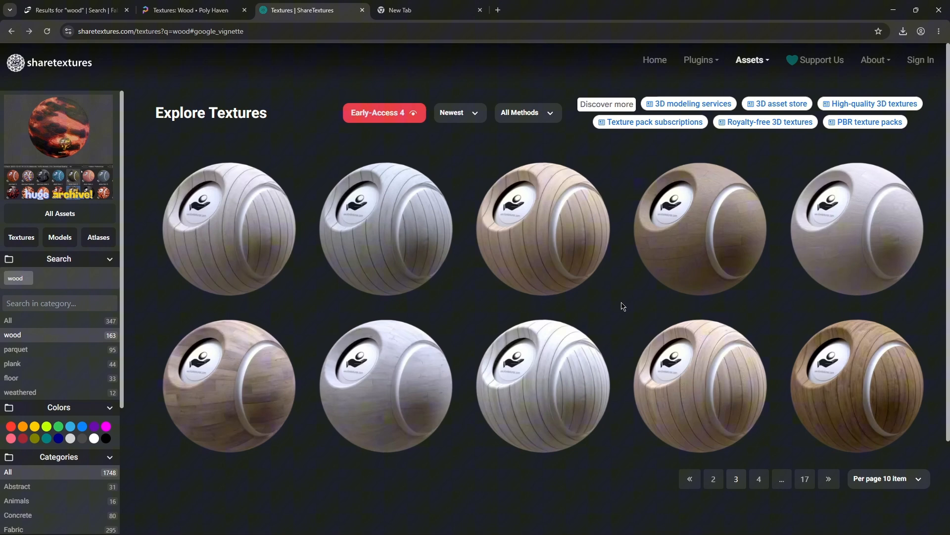
{"action": "left_click", "coordinate": [706, 254]}
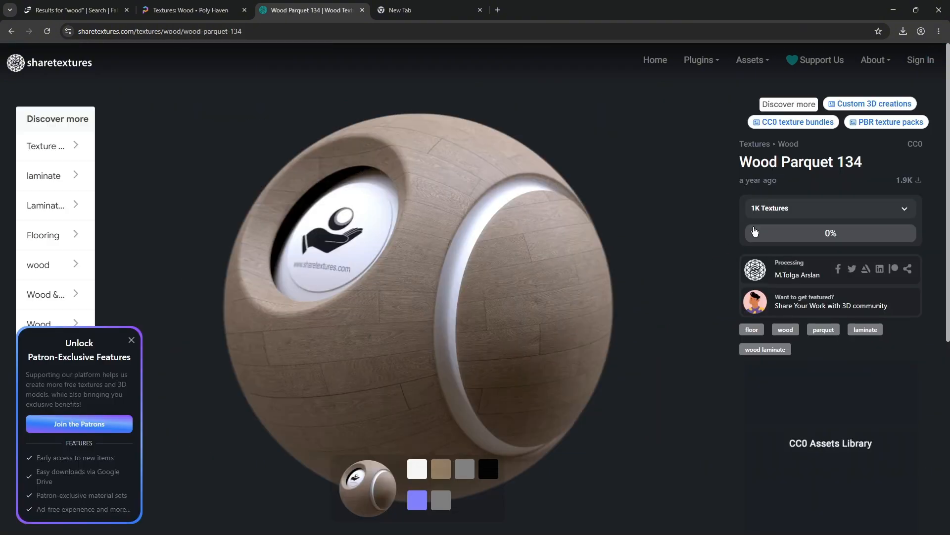
Step: Choose the 4K Textures download option for Wood Parquet 134
{"action": "left_click", "coordinate": [767, 208]}
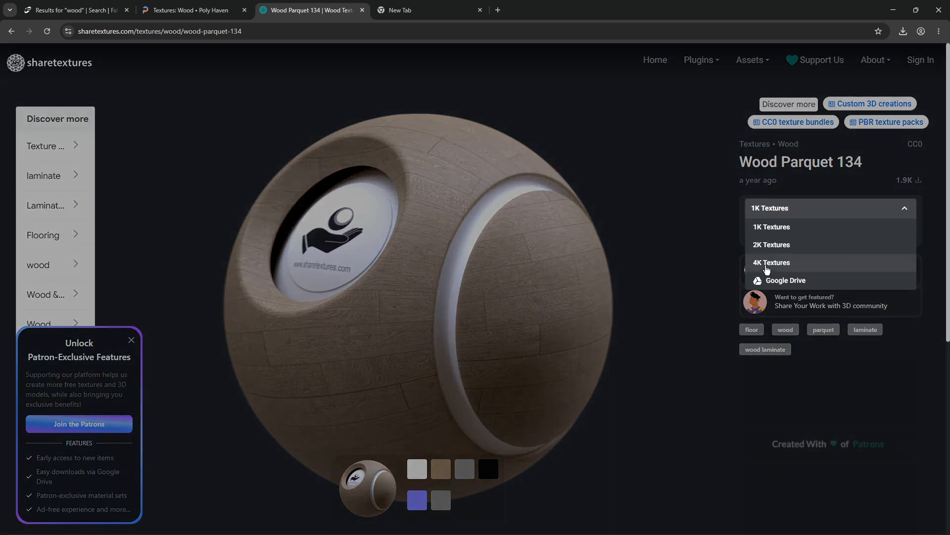
{"action": "left_click", "coordinate": [767, 265]}
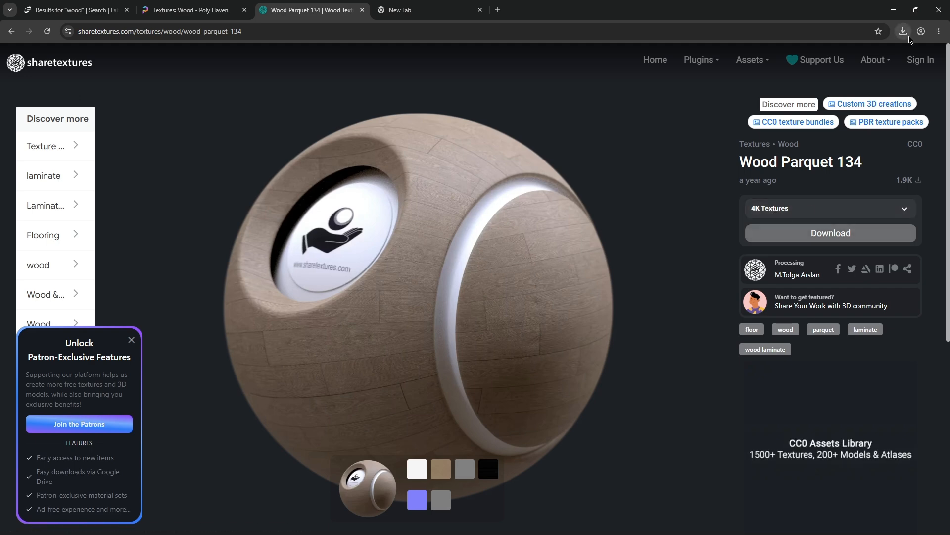
Step: Open the downloaded woodparquet_134-4K.zip in its folder
{"action": "left_click", "coordinate": [903, 32]}
{"action": "left_click", "coordinate": [876, 74]}
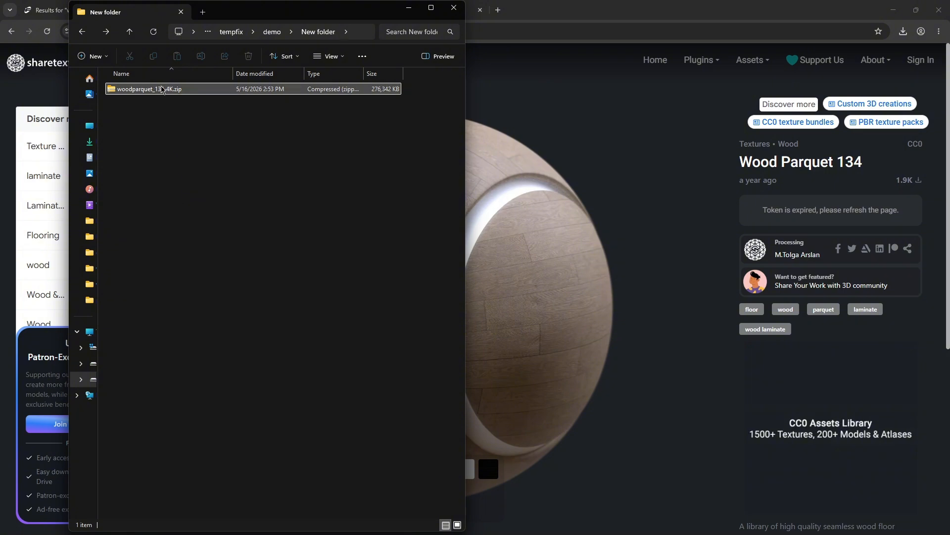
Step: Extract all files from the woodparquet_134-4K.zip archive
{"action": "left_click", "coordinate": [162, 91]}
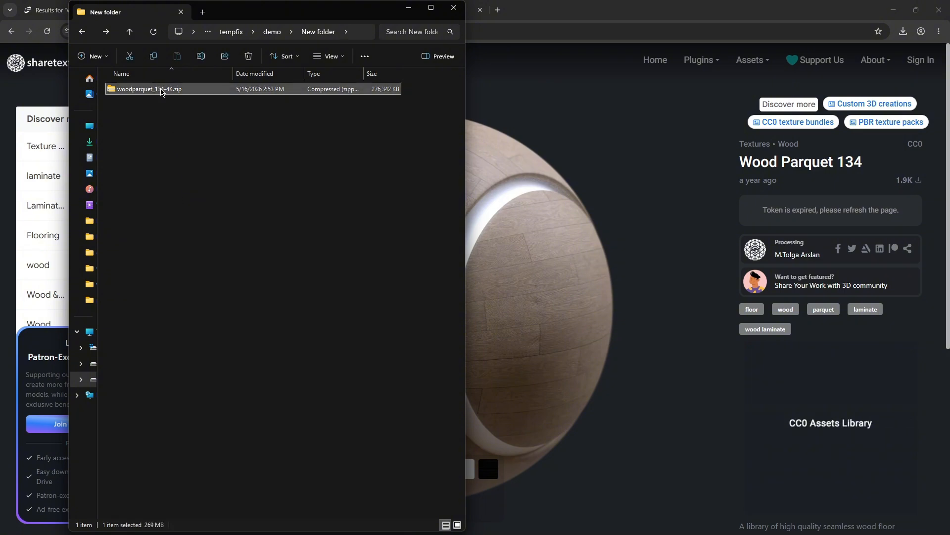
{"action": "right_click", "coordinate": [162, 90]}
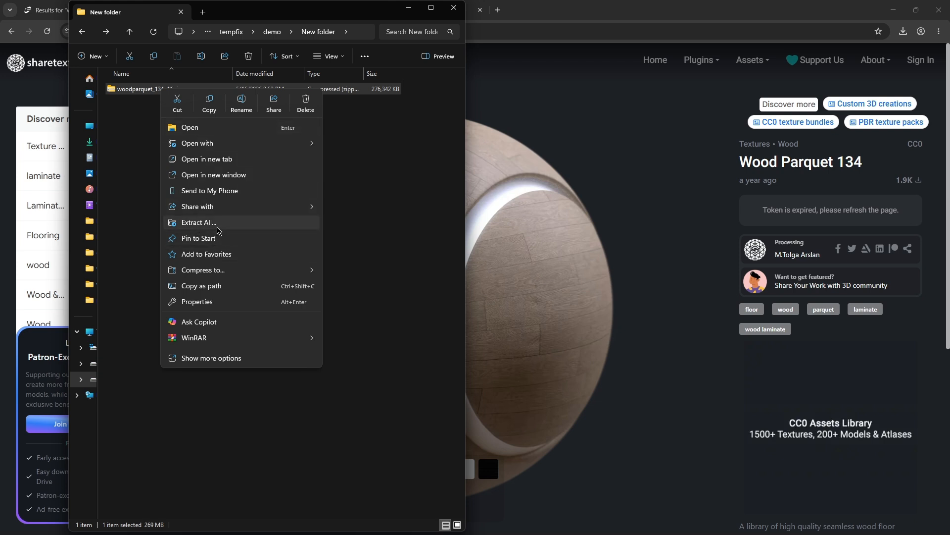
{"action": "left_click", "coordinate": [218, 227]}
{"action": "left_click", "coordinate": [556, 369]}
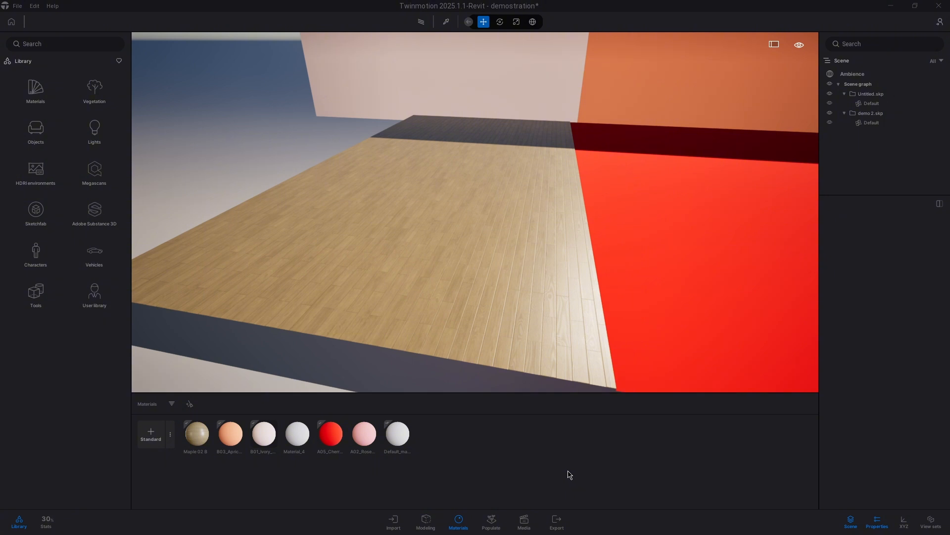
Step: Create a new standard material and load woodparquet_134_basecolor-4K.png as its color texture
{"action": "left_click", "coordinate": [147, 438]}
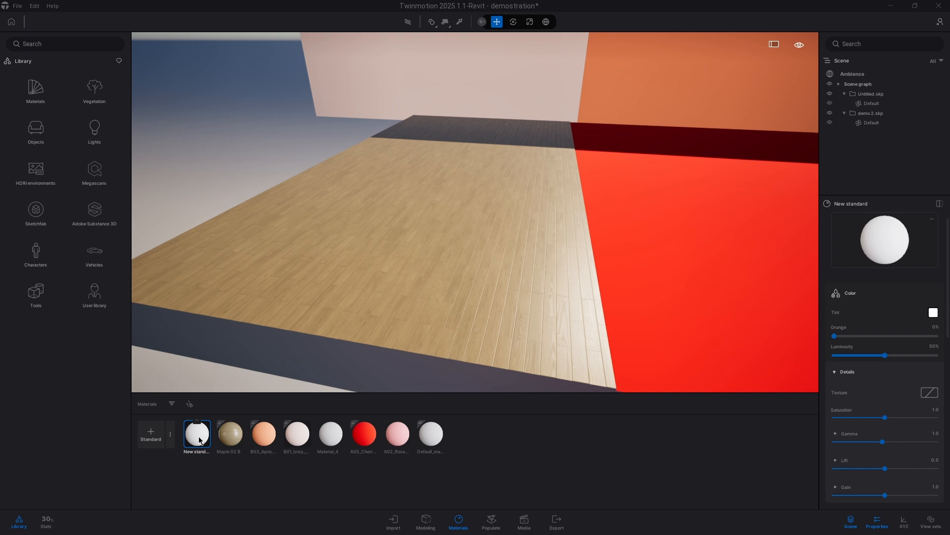
{"action": "scroll", "coordinate": [848, 314], "scroll_direction": "down", "scroll_amount": 3}
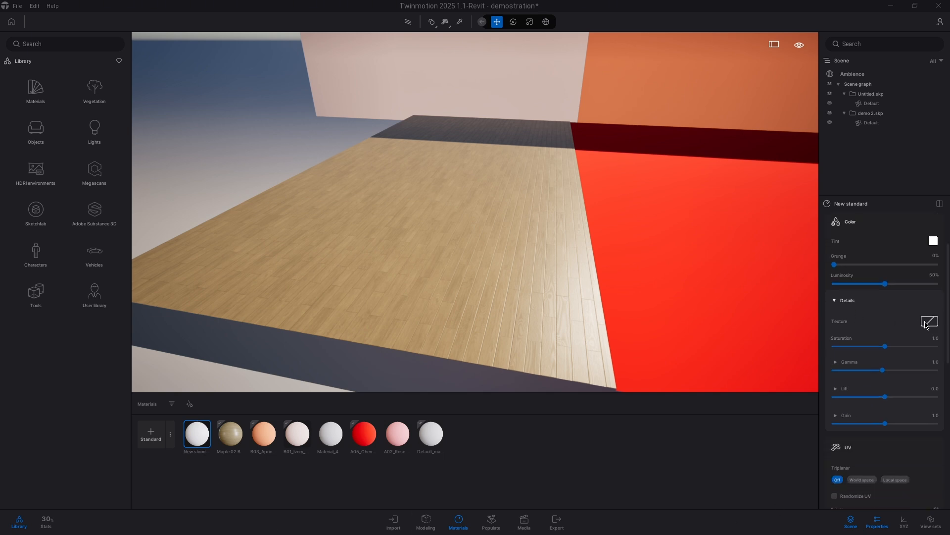
{"action": "right_click", "coordinate": [926, 324]}
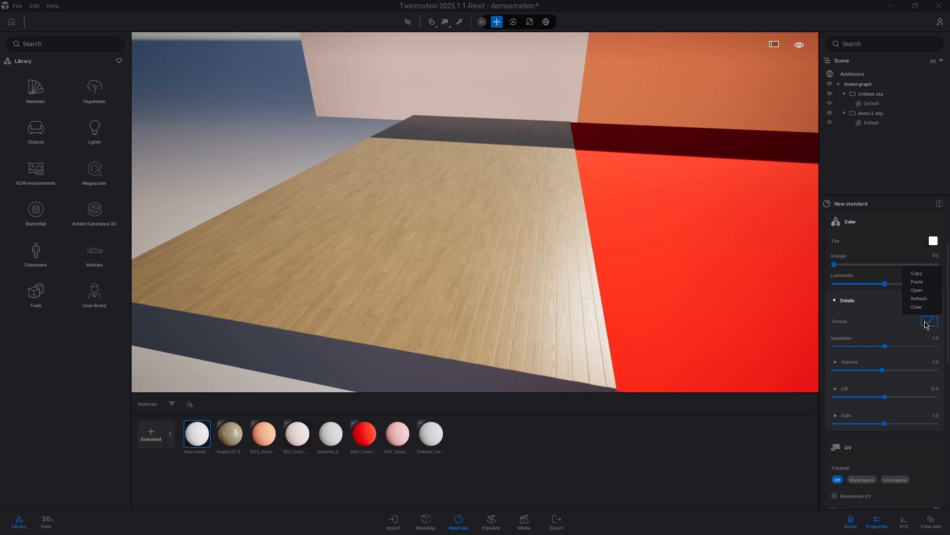
{"action": "left_click", "coordinate": [917, 290]}
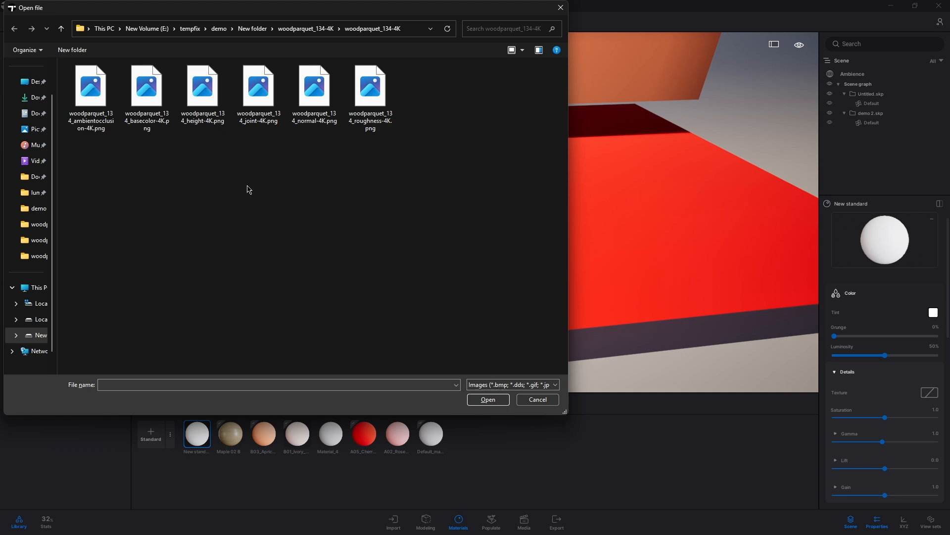
{"action": "left_click", "coordinate": [151, 101]}
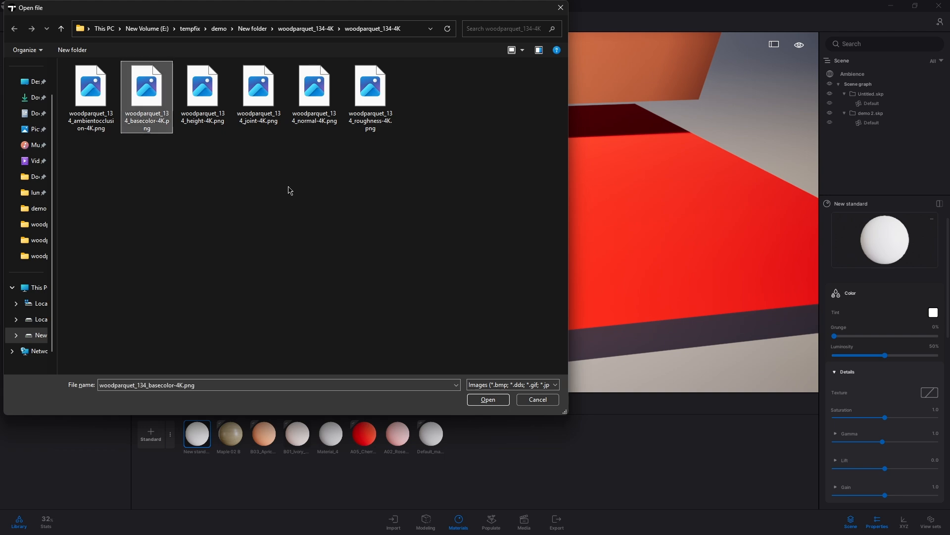
{"action": "left_click", "coordinate": [488, 399]}
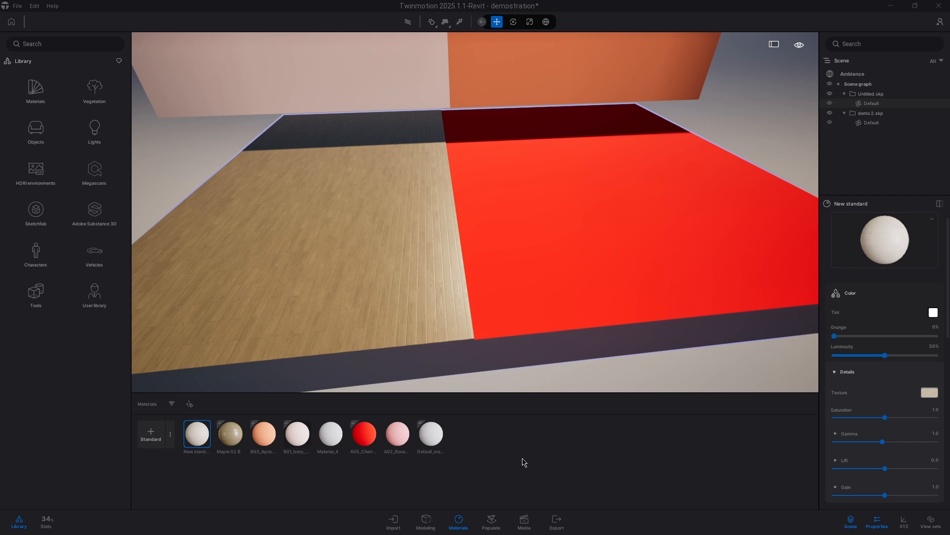
Step: Apply the new material to the red floor section and load woodparquet_134_roughness-4K.png as its roughness texture
{"action": "double_click", "coordinate": [604, 311]}
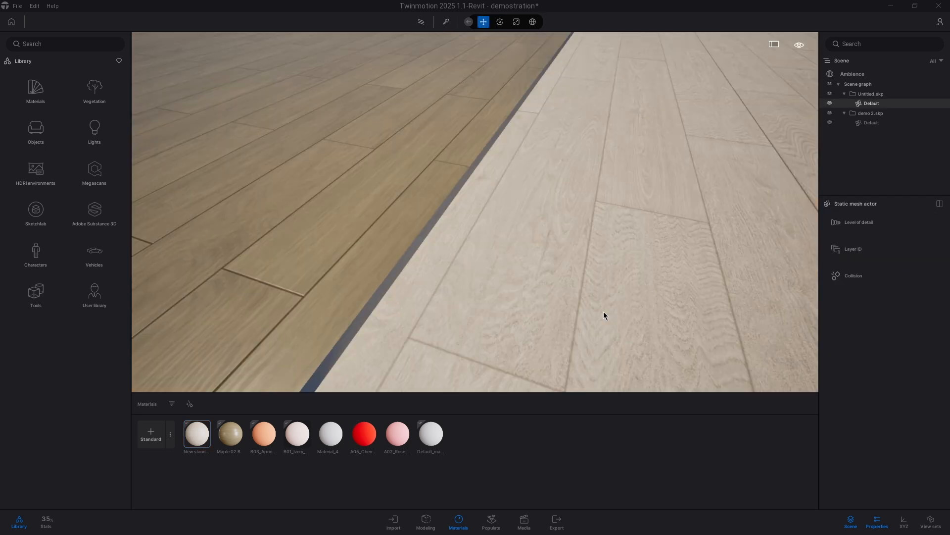
{"action": "right_click_drag", "start_coordinate": [604, 311], "coordinate": [574, 268]}
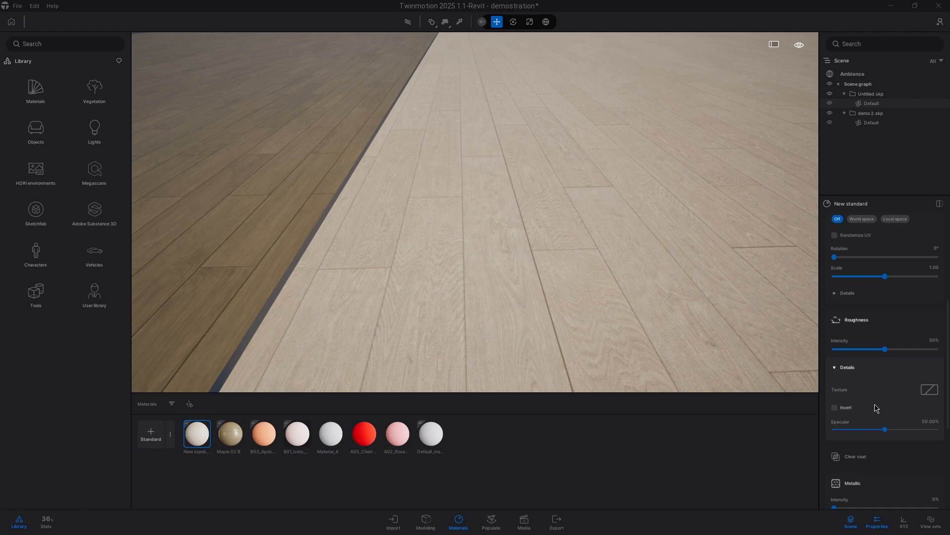
{"action": "left_click", "coordinate": [930, 389]}
{"action": "left_click", "coordinate": [916, 360]}
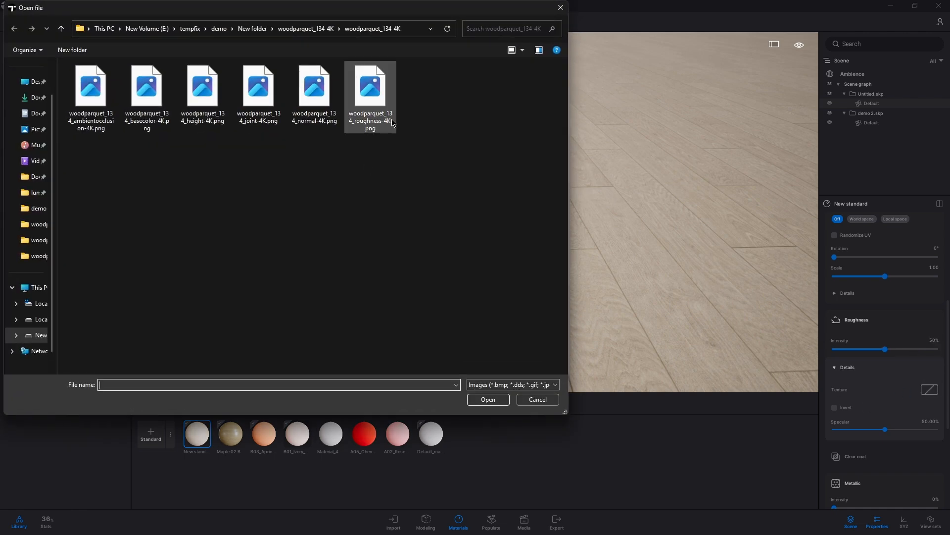
{"action": "double_click", "coordinate": [391, 119]}
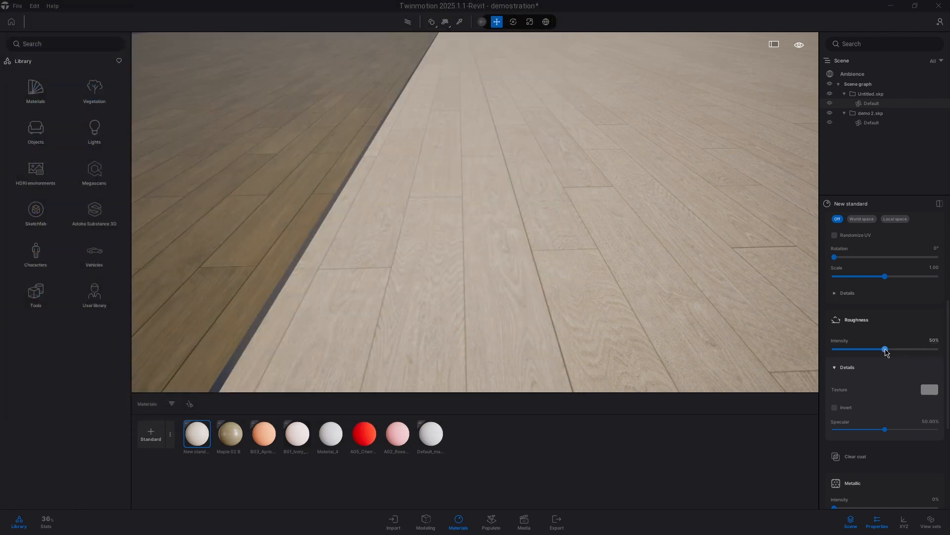
Step: Lower the roughness intensity slightly and load woodparquet_134_normal-4K.png as the material's normal map
{"action": "mouse_move", "coordinate": [886, 351]}
{"action": "left_mouse_down"}
{"action": "mouse_move", "coordinate": [946, 345]}
{"action": "mouse_move", "coordinate": [839, 347]}
{"action": "mouse_move", "coordinate": [930, 346]}
{"action": "mouse_move", "coordinate": [878, 349]}
{"action": "left_mouse_up"}
{"action": "scroll", "coordinate": [891, 361], "scroll_direction": "down", "scroll_amount": 4}
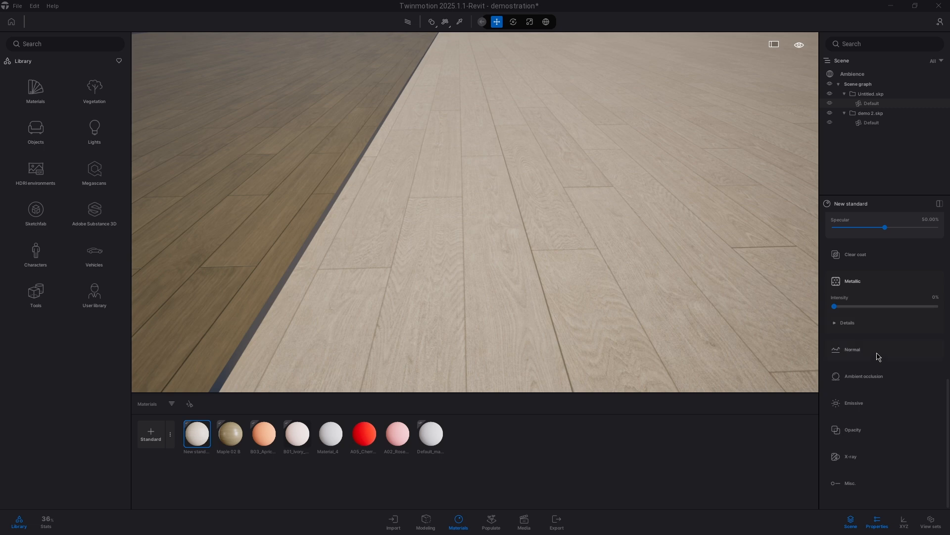
{"action": "left_click", "coordinate": [878, 352]}
{"action": "left_click", "coordinate": [880, 393]}
{"action": "right_click", "coordinate": [925, 411]}
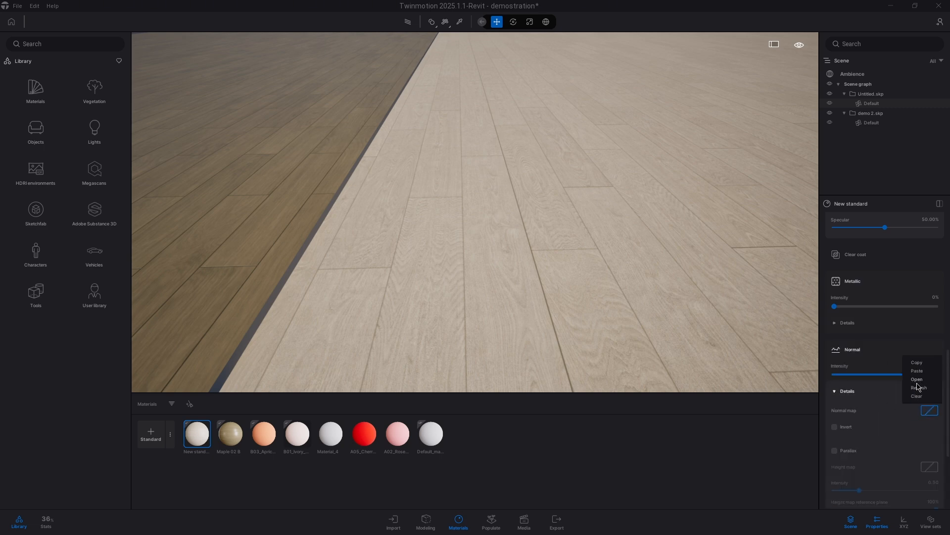
{"action": "left_click", "coordinate": [917, 380]}
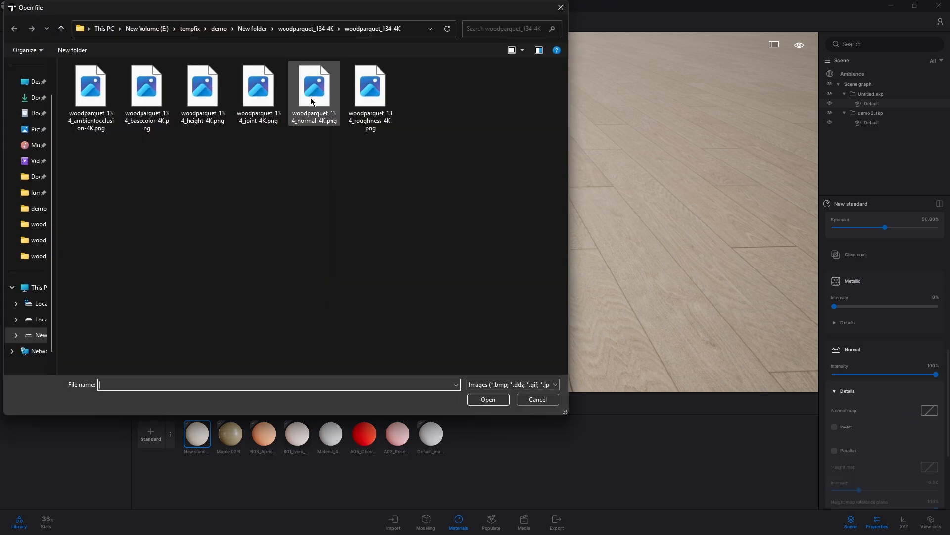
{"action": "left_click", "coordinate": [308, 125]}
{"action": "left_click", "coordinate": [490, 401]}
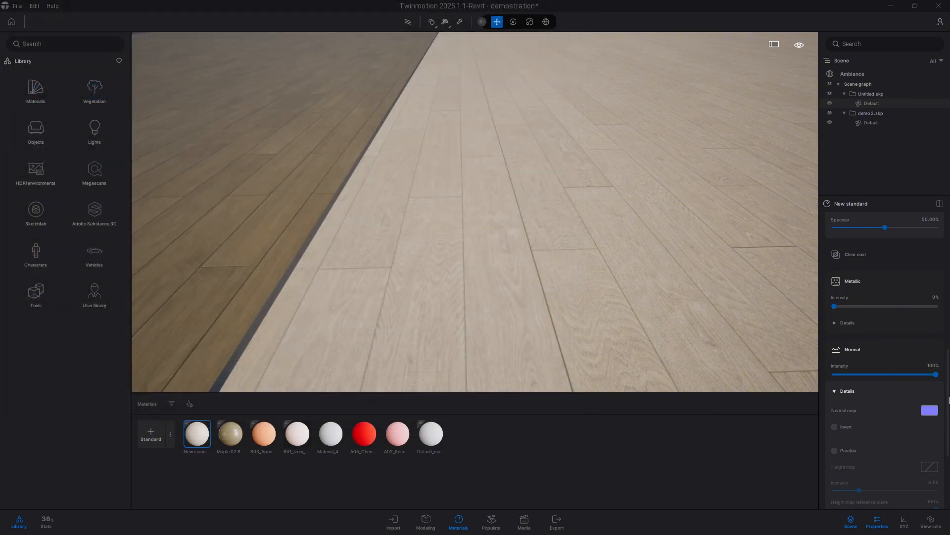
Step: Enable Parallax and load woodparquet_134_height-4K.png as the material's height map
{"action": "scroll", "coordinate": [943, 406], "scroll_direction": "down", "scroll_amount": 1}
{"action": "left_click", "coordinate": [835, 423]}
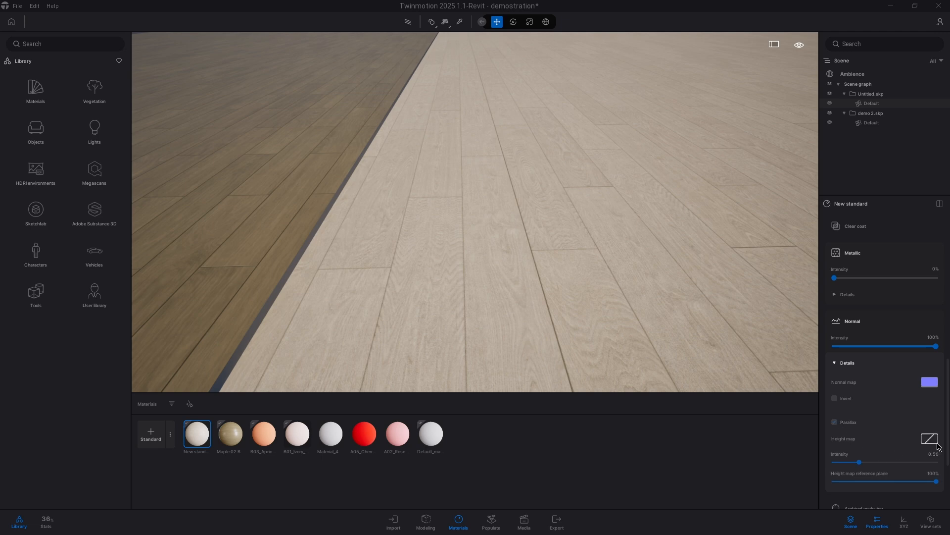
{"action": "right_click", "coordinate": [932, 442]}
{"action": "left_click", "coordinate": [918, 407]}
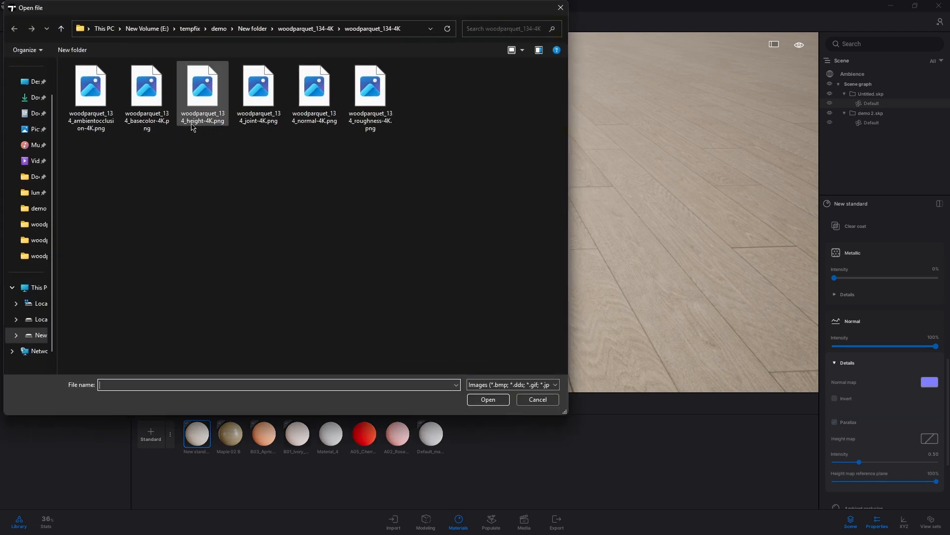
{"action": "left_click", "coordinate": [197, 87]}
{"action": "left_click", "coordinate": [481, 398]}
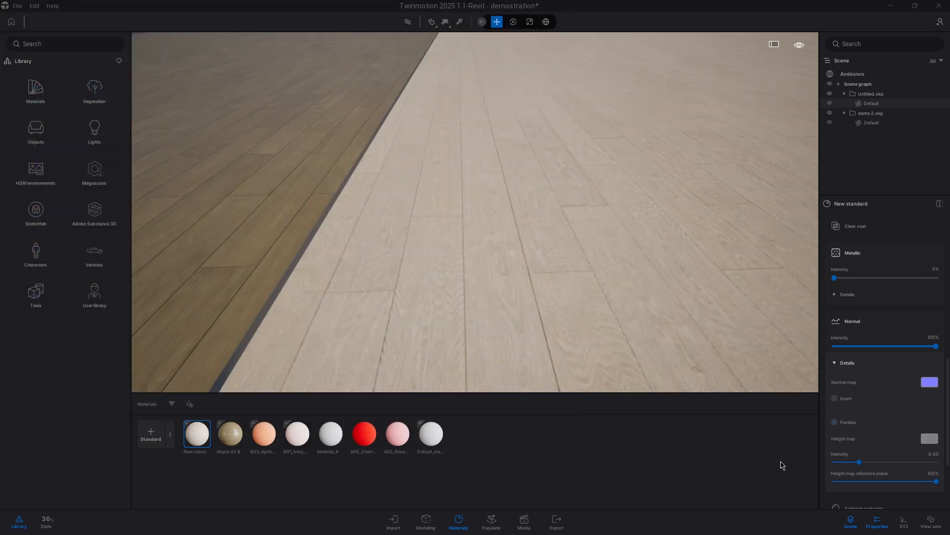
Step: Lower the height map intensity to 0.18 and load woodparquet_134_ambientocclusion-4K.png as the ambient occlusion texture
{"action": "left_click_drag", "start_coordinate": [858, 463], "coordinate": [844, 463]}
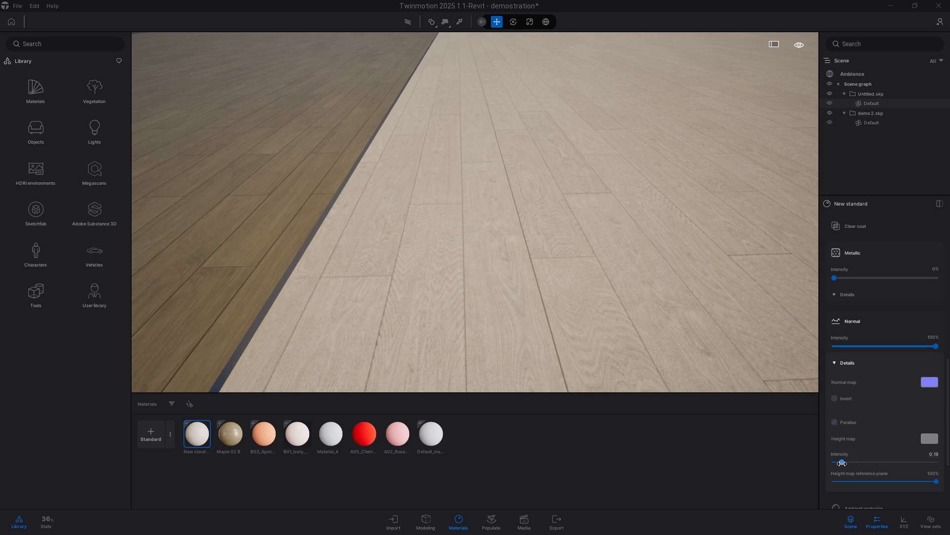
{"action": "scroll", "coordinate": [886, 436], "scroll_direction": "down", "scroll_amount": 3}
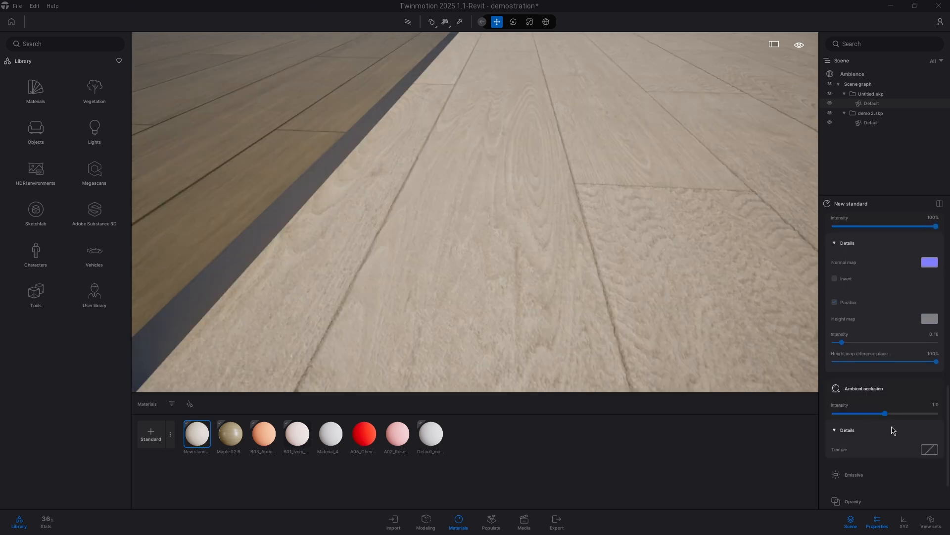
{"action": "left_click", "coordinate": [928, 450]}
{"action": "left_click", "coordinate": [918, 418]}
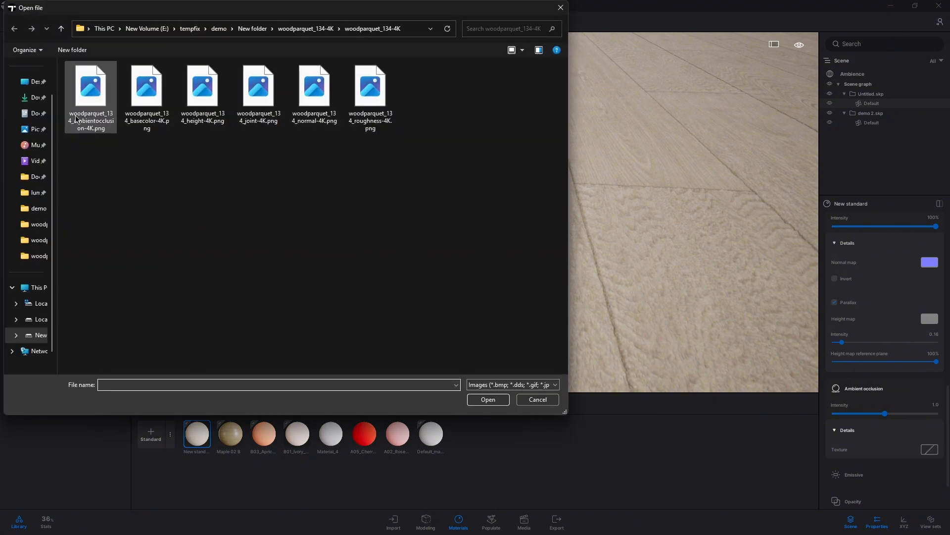
{"action": "left_click", "coordinate": [91, 96]}
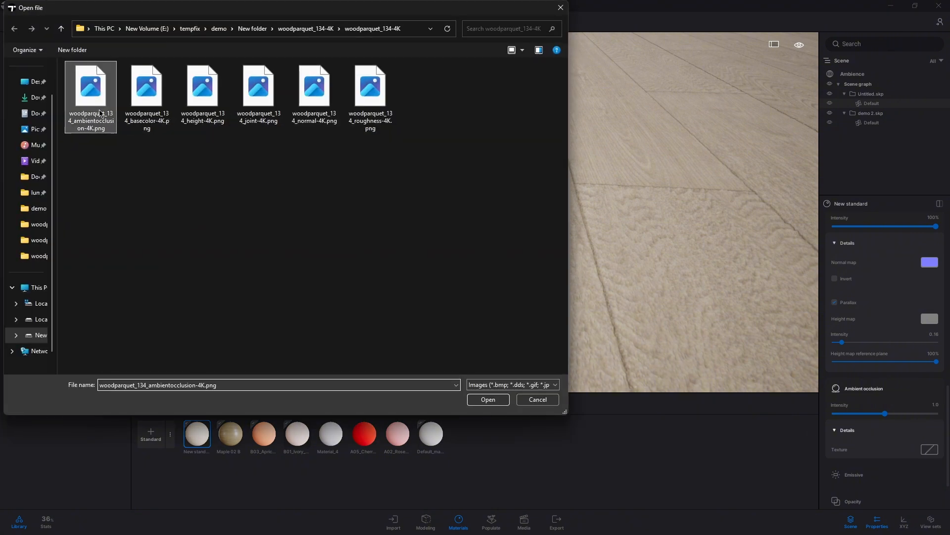
{"action": "left_click", "coordinate": [488, 399]}
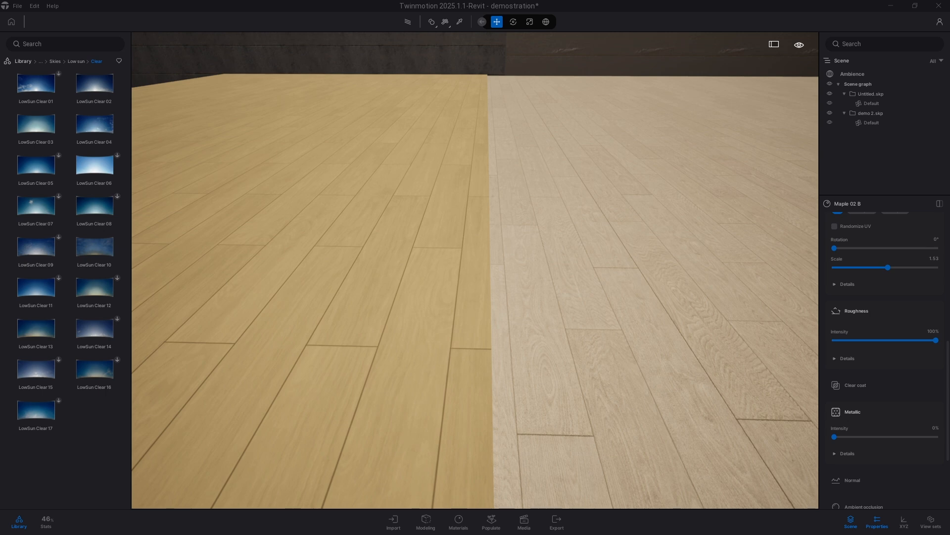
Step: Walk across the floor to compare the new parquet material with the neighbouring Maple 02 B floor up close
{"action": "key", "text": "d"}
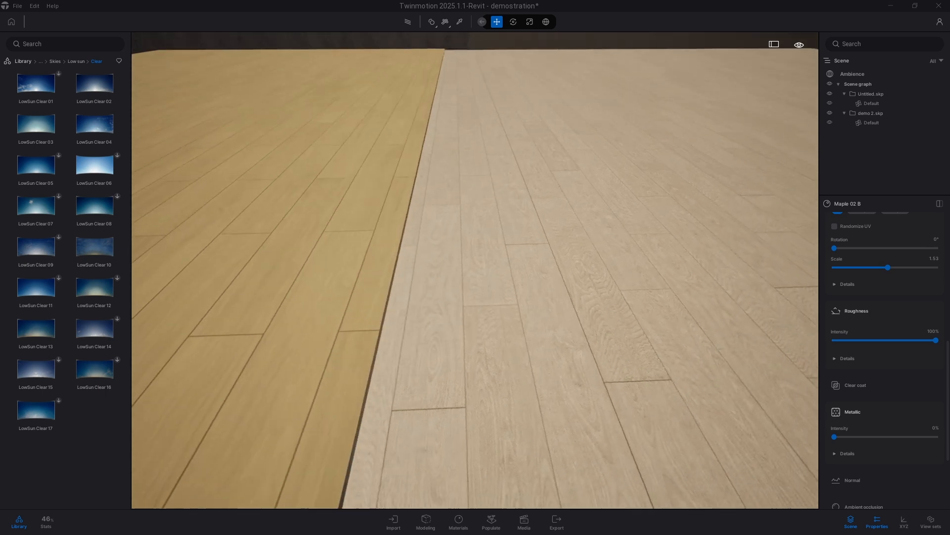
{"action": "key", "text": "s"}
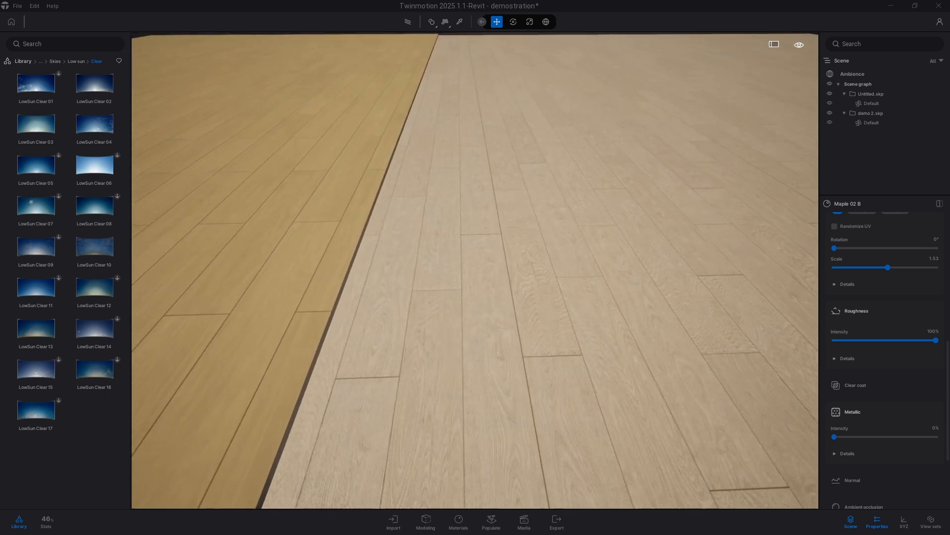
{"action": "key", "text": "d"}
{"action": "key", "text": "d"}
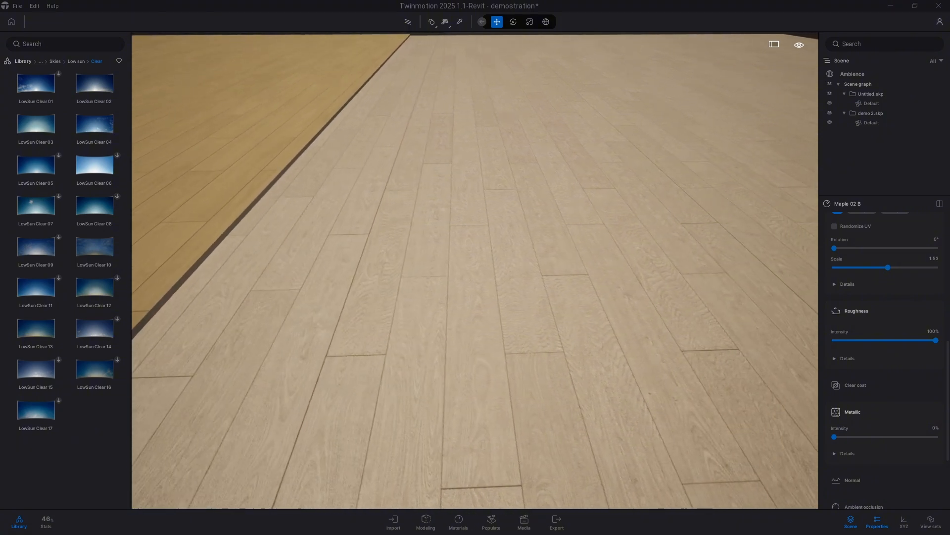
{"action": "key", "text": "w"}
{"action": "key", "text": "d"}
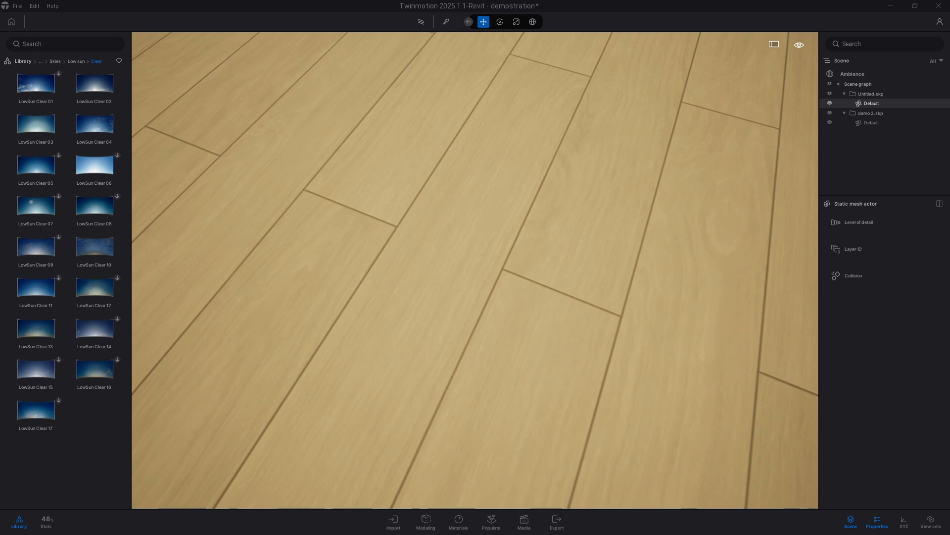
{"action": "key", "text": "w"}
{"action": "key", "text": "s"}
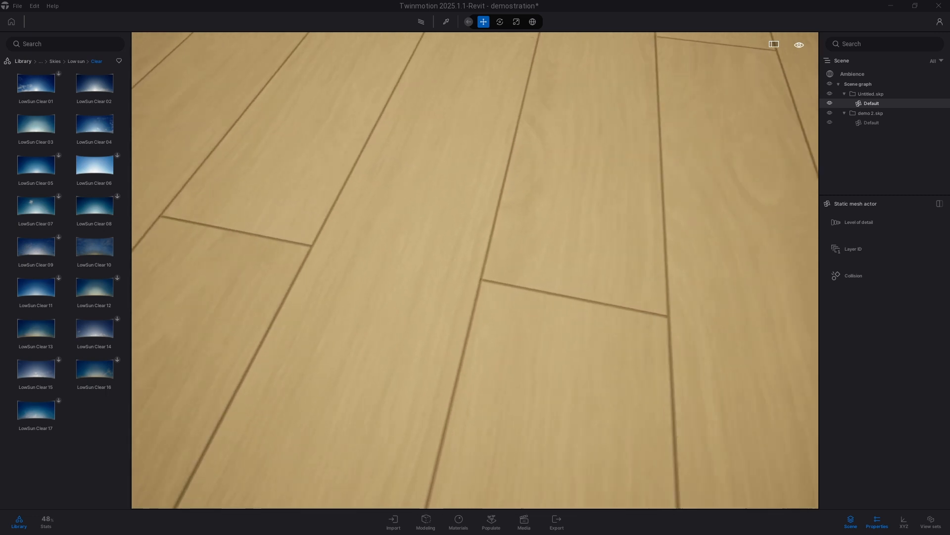
{"action": "key", "text": "w"}
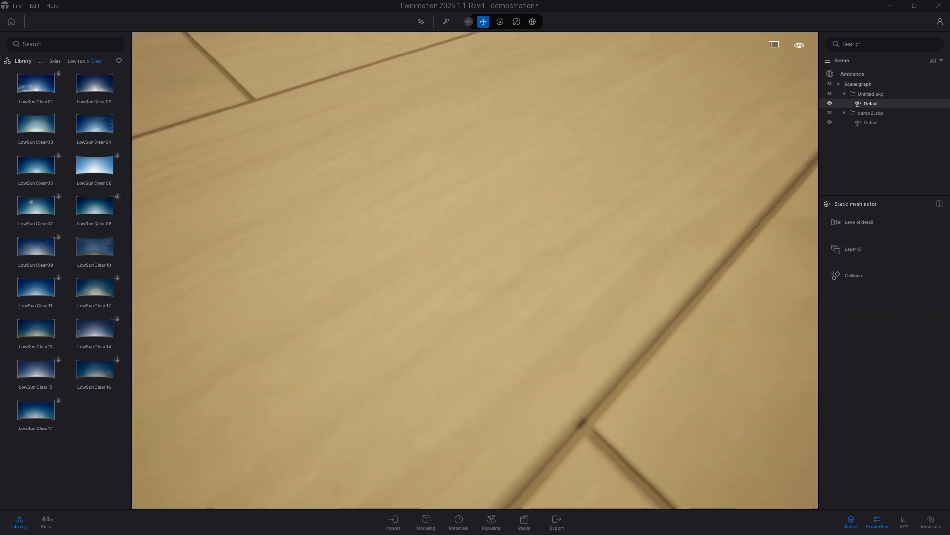
{"action": "key", "text": "s"}
{"action": "key", "text": "w"}
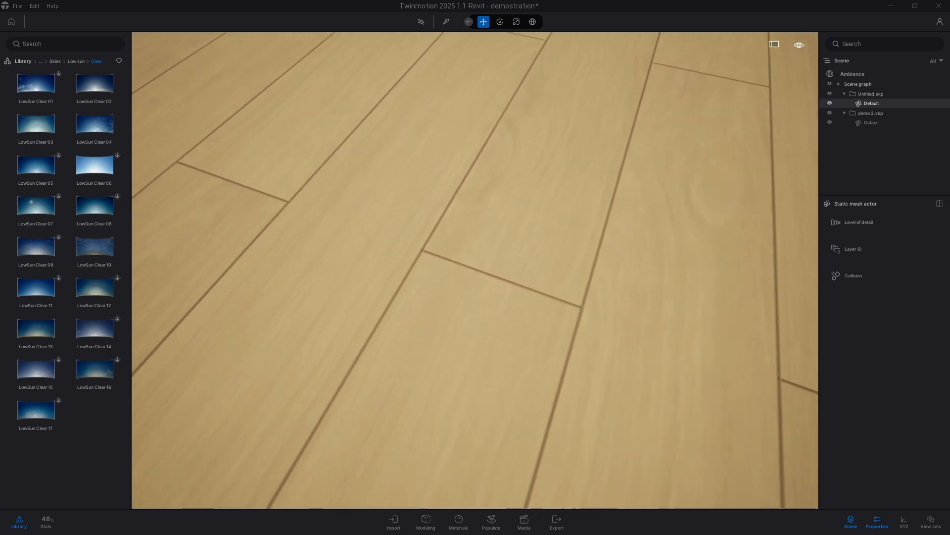
{"action": "key", "text": "w"}
{"action": "key", "text": "s"}
{"action": "key", "text": "d"}
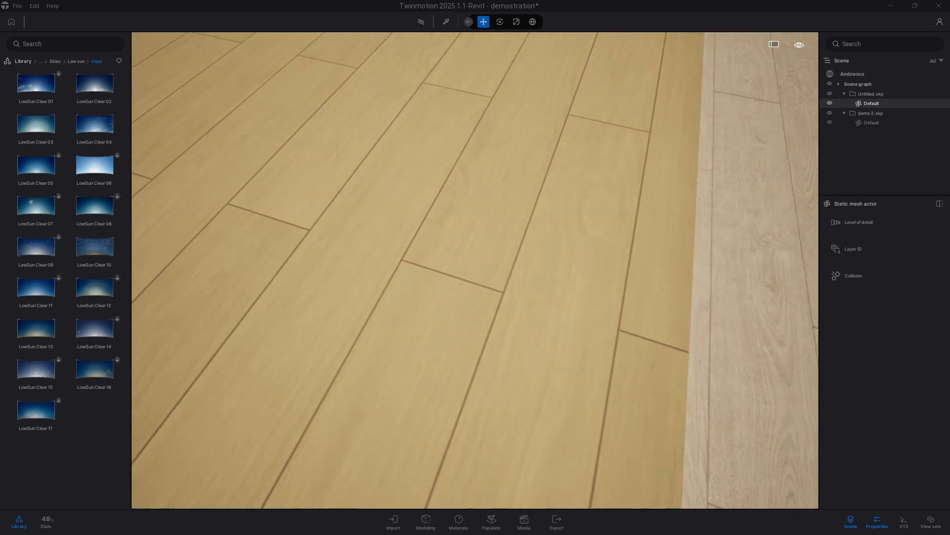
{"action": "key", "text": "w"}
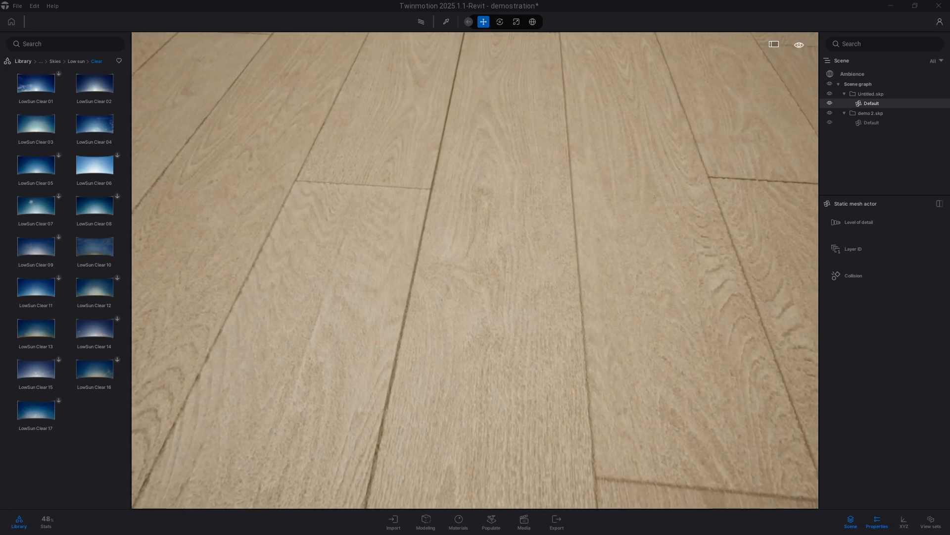
{"action": "key", "text": "s"}
{"action": "key", "text": "d"}
{"action": "key", "text": "w"}
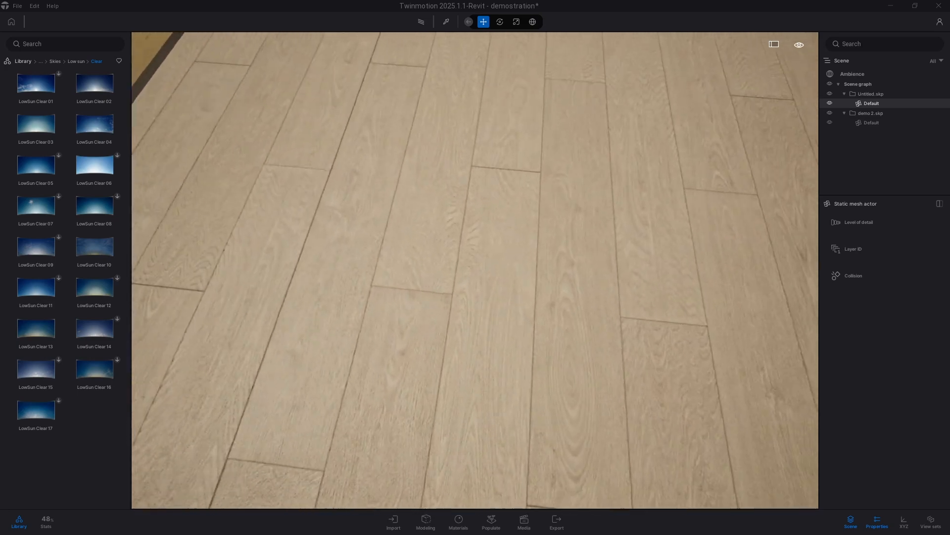
{"action": "right_click_drag", "start_coordinate": [475, 270], "coordinate": [233, 270]}
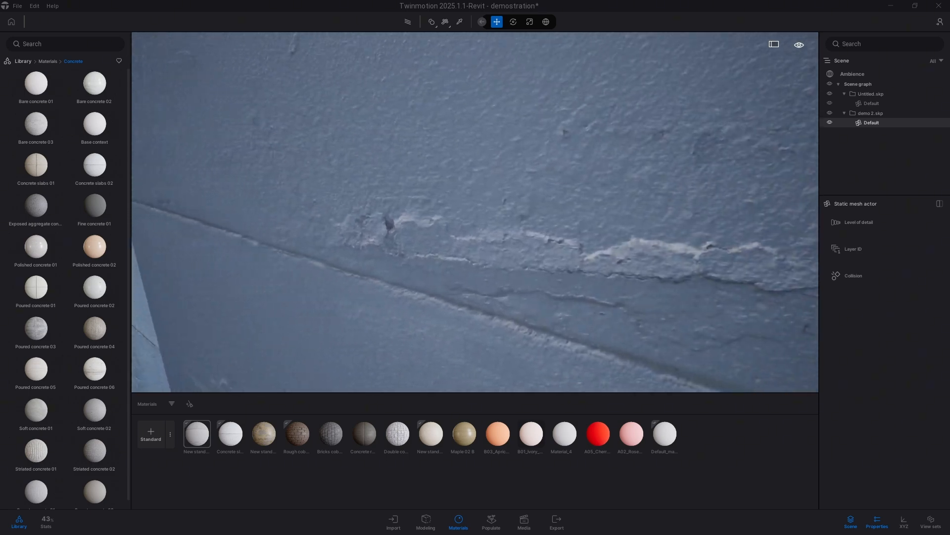
Step: Move around the concrete walls to inspect their surface detail from different angles
{"action": "key", "text": "a"}
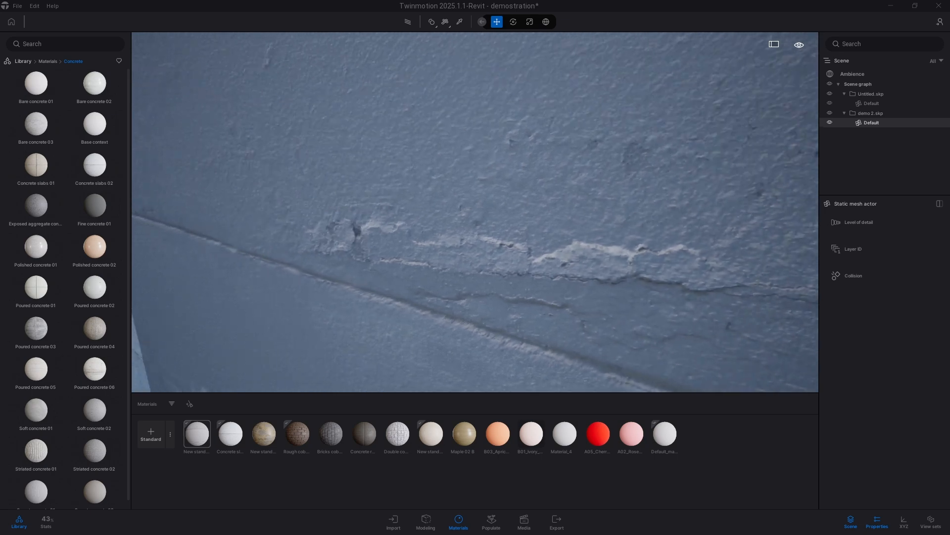
{"action": "key", "text": "a"}
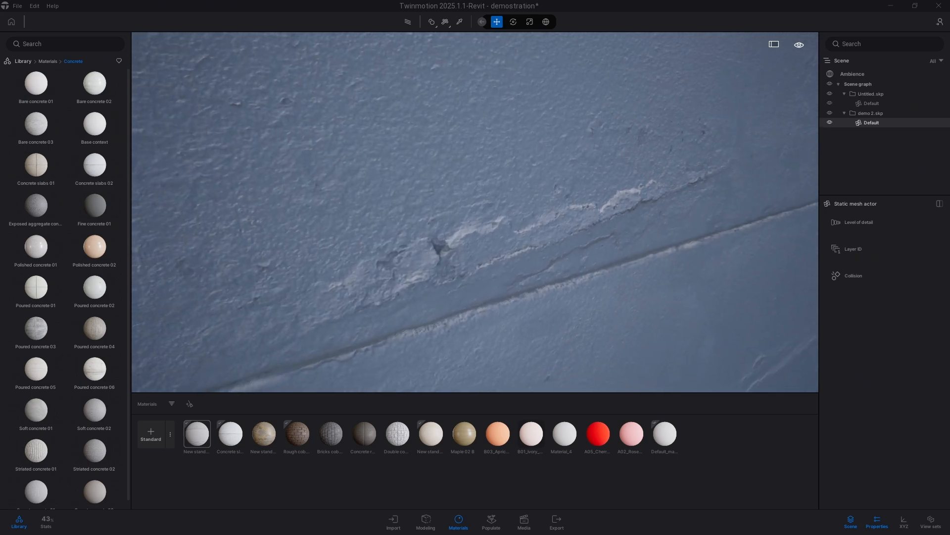
{"action": "key", "text": "d"}
{"action": "key", "text": "a"}
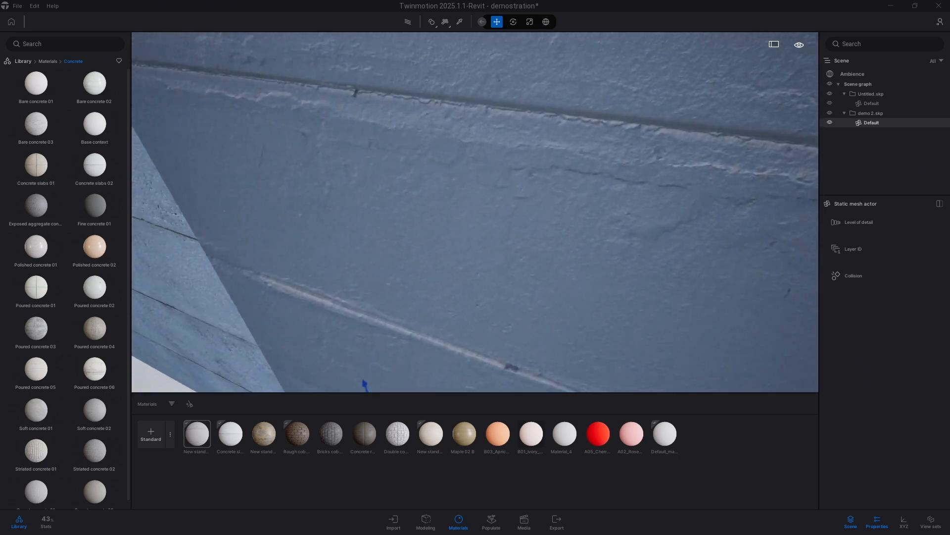
{"action": "key", "text": "d"}
{"action": "key", "text": "a"}
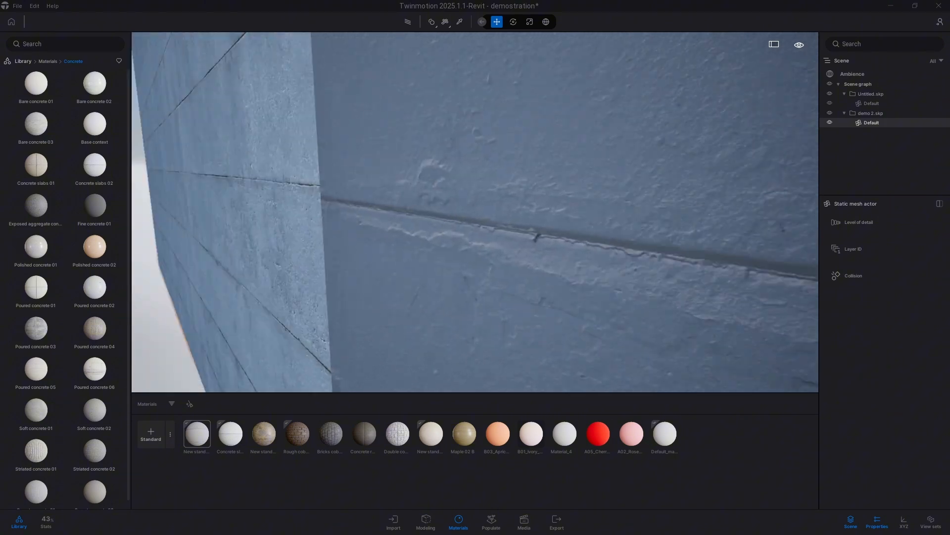
{"action": "middle_click_drag", "start_coordinate": [509, 260], "coordinate": [475, 223], "text": "shift"}
{"action": "right_click_drag", "start_coordinate": [476, 213], "coordinate": [673, 267]}
{"action": "key", "text": "Escape"}
{"action": "key", "text": "s"}
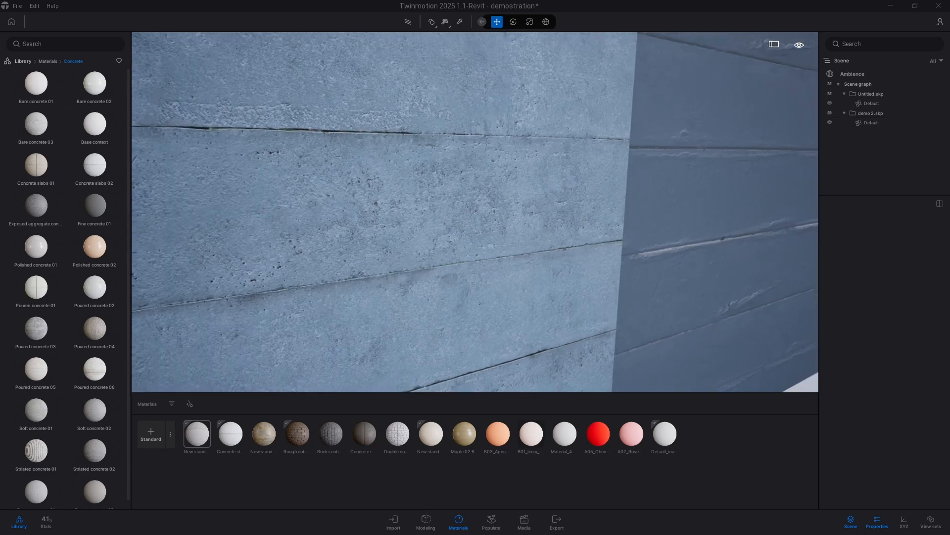
{"action": "key", "text": "d"}
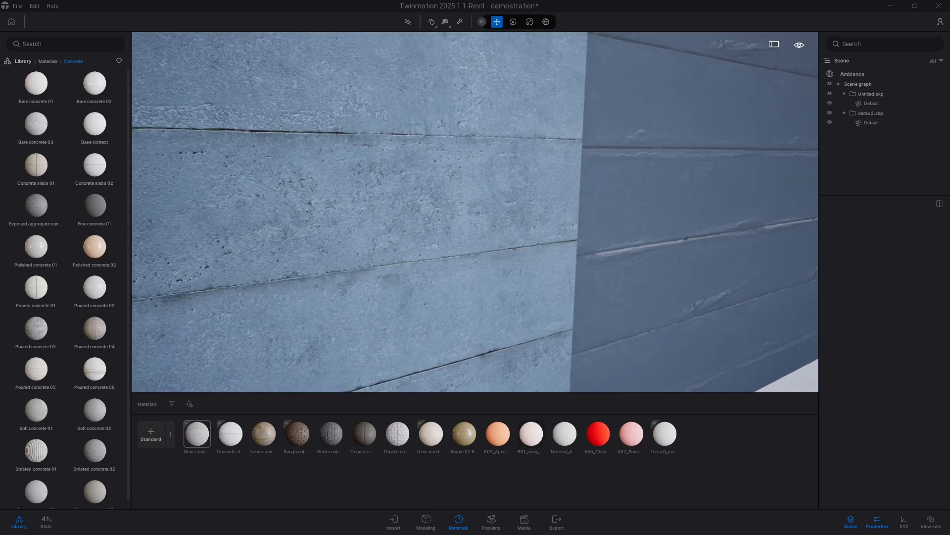